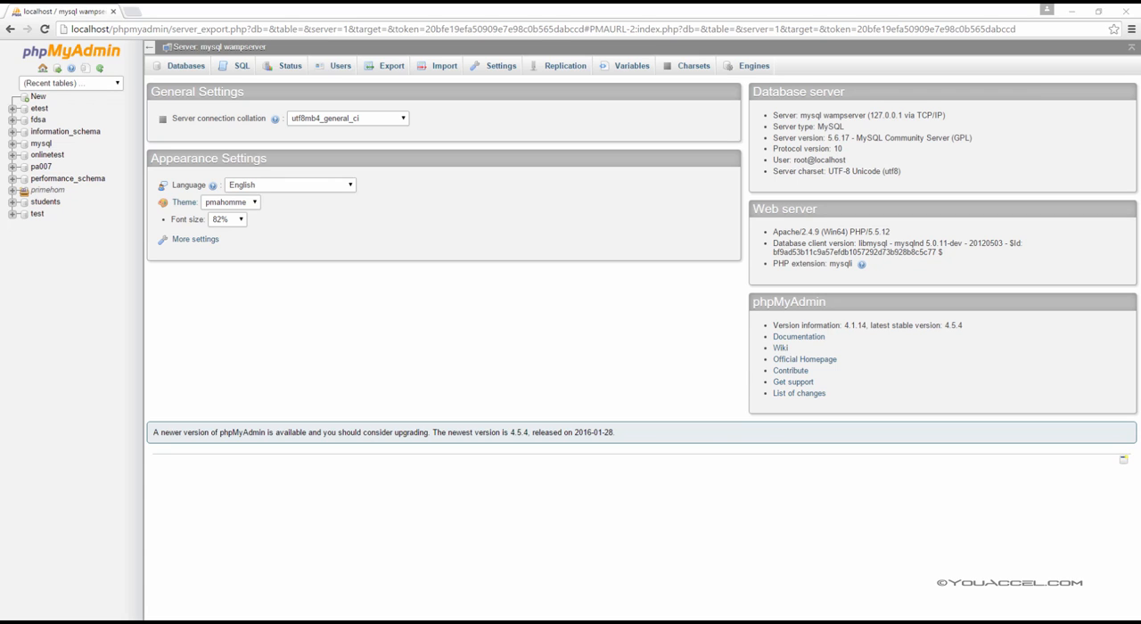
Step: Open the privileges of the root user on host 127.0.0.1 and go to its password settings
click(344, 70)
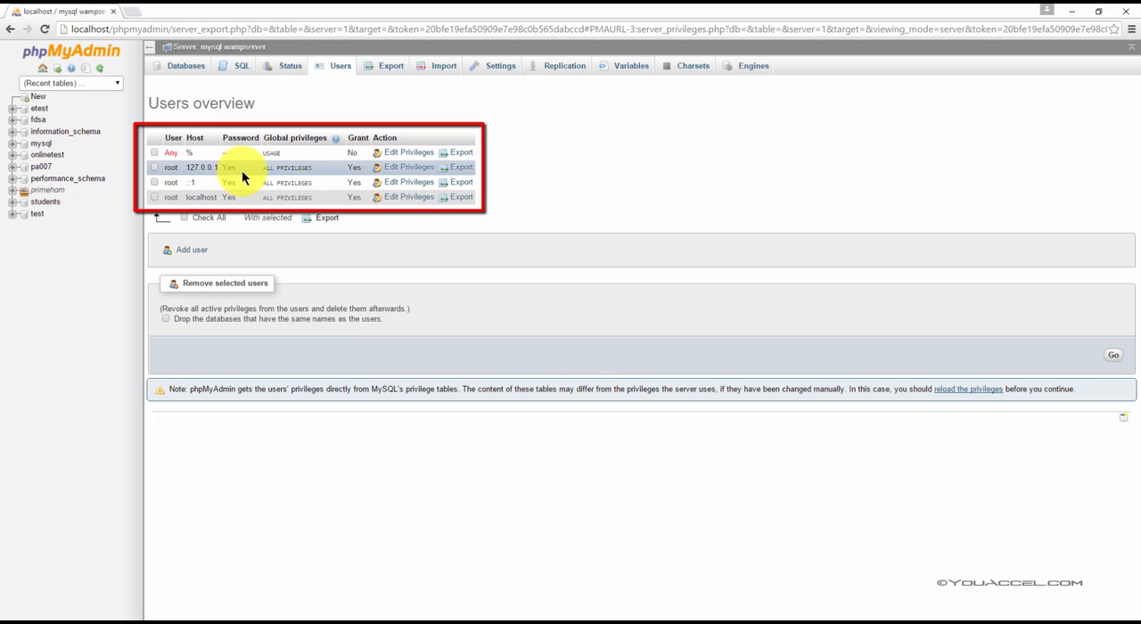
mouse_move(283, 176)
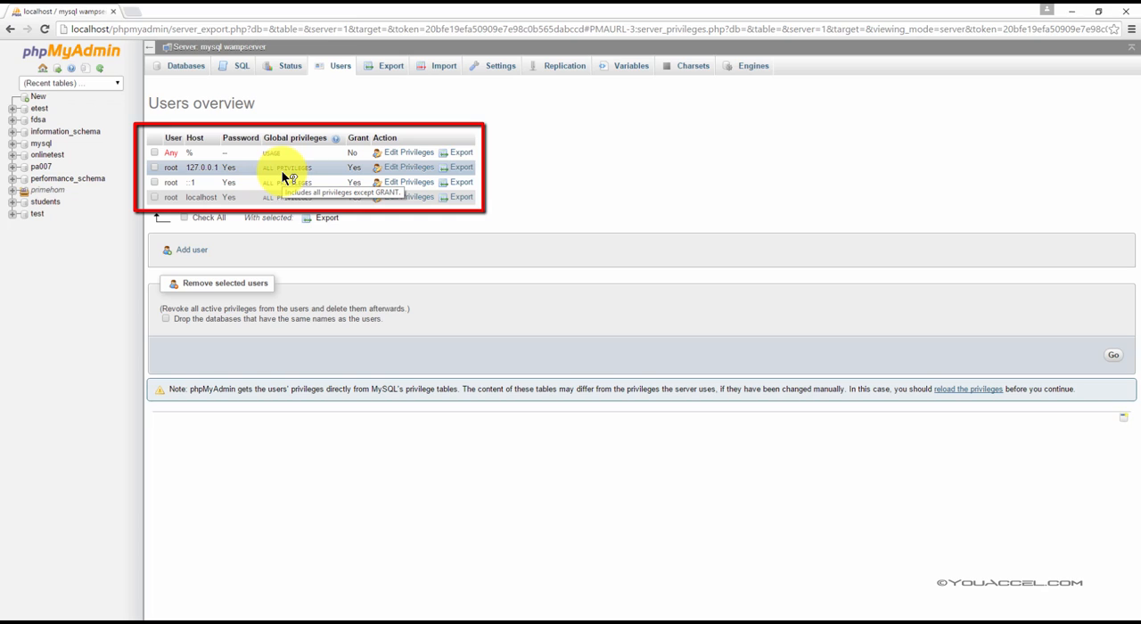
click(413, 168)
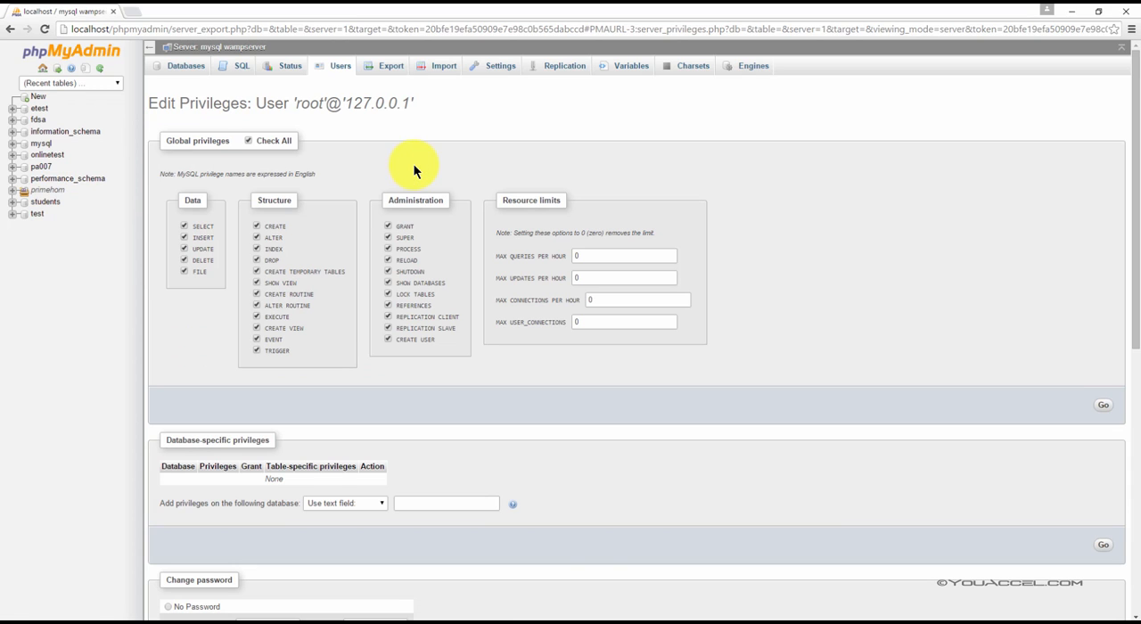
scroll(412, 163, down, 2)
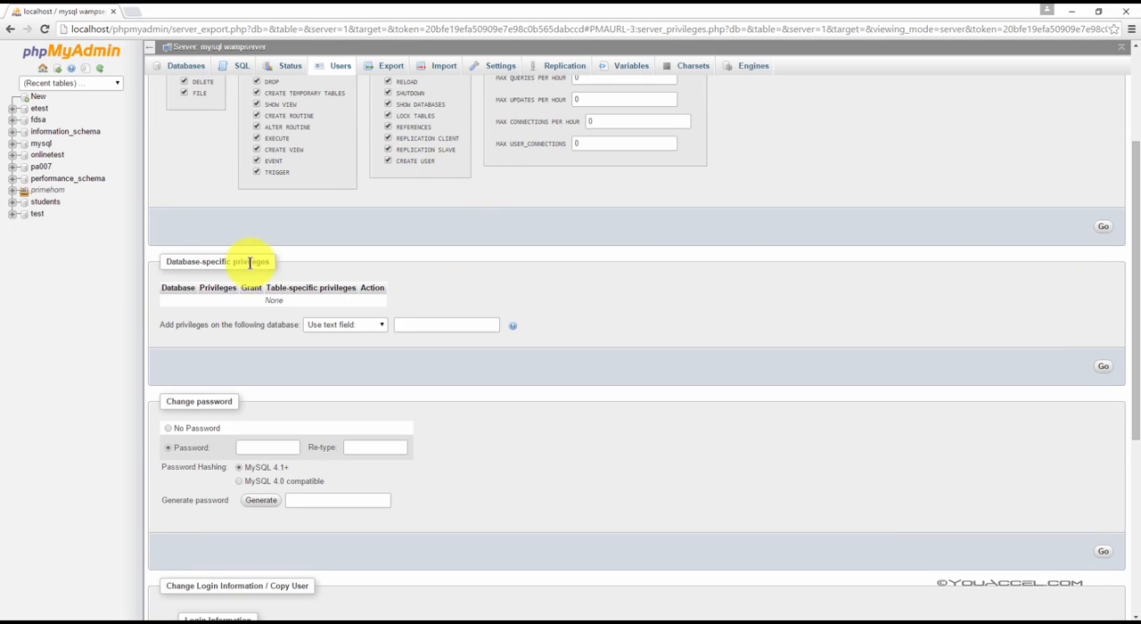
scroll(237, 273, down, 2)
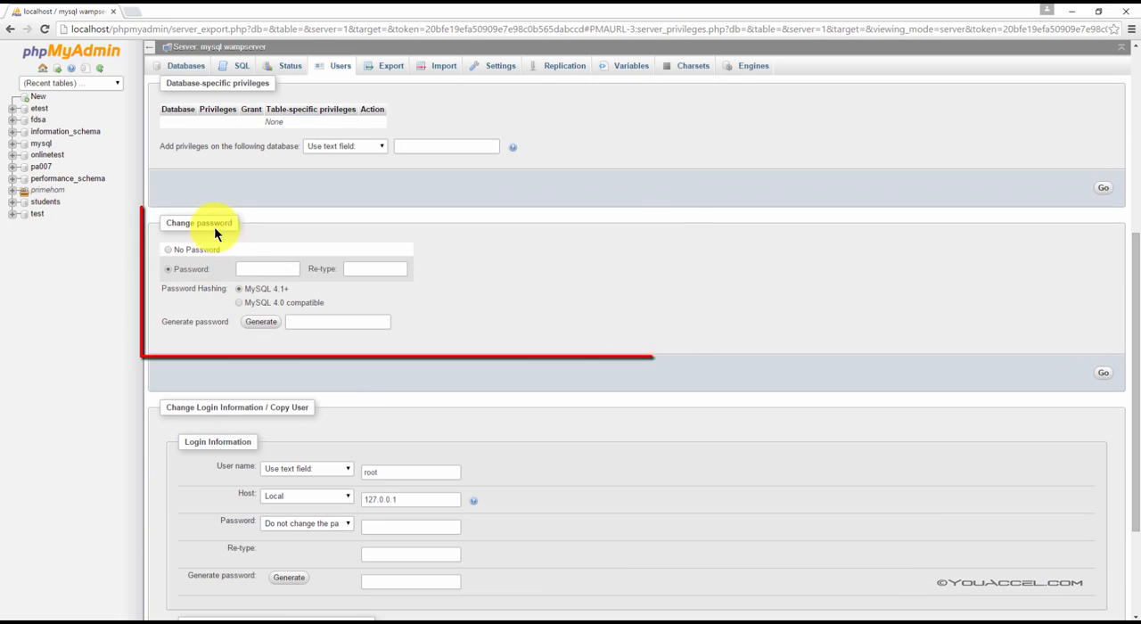
Step: Enter and re-enter a new password for root on host 127.0.0.1, and apply the change
click(247, 270)
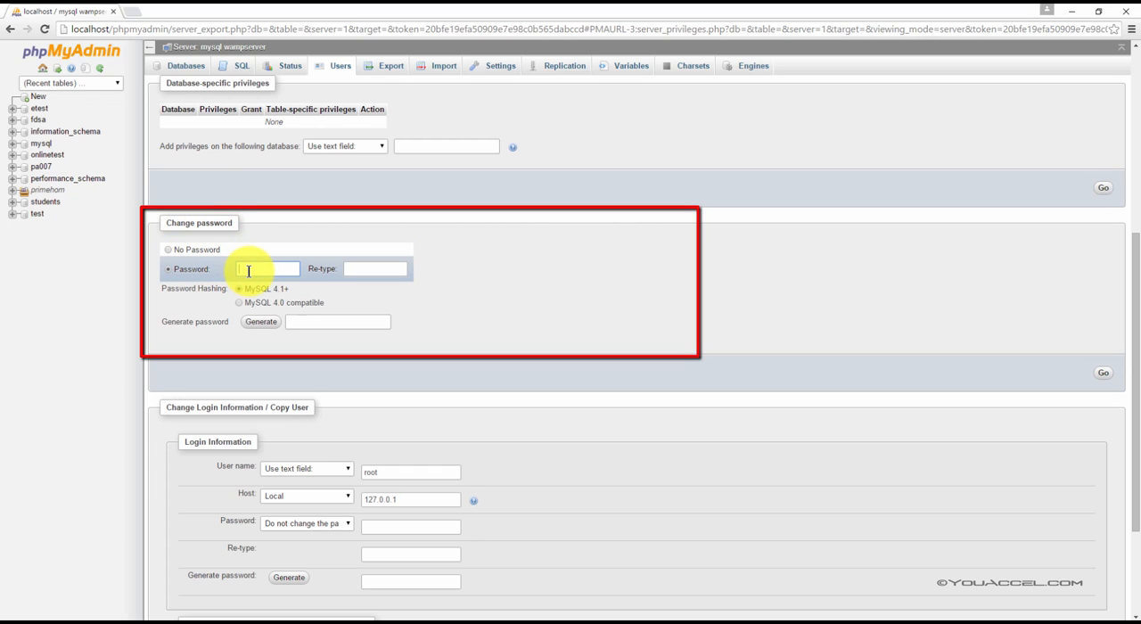
click(169, 271)
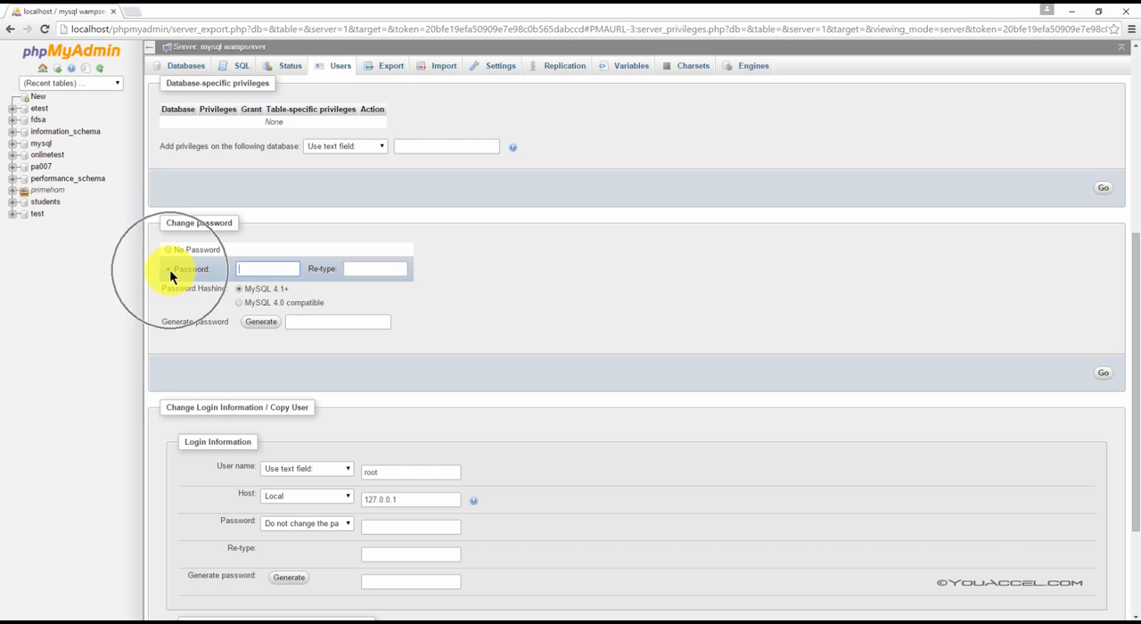
click(272, 270)
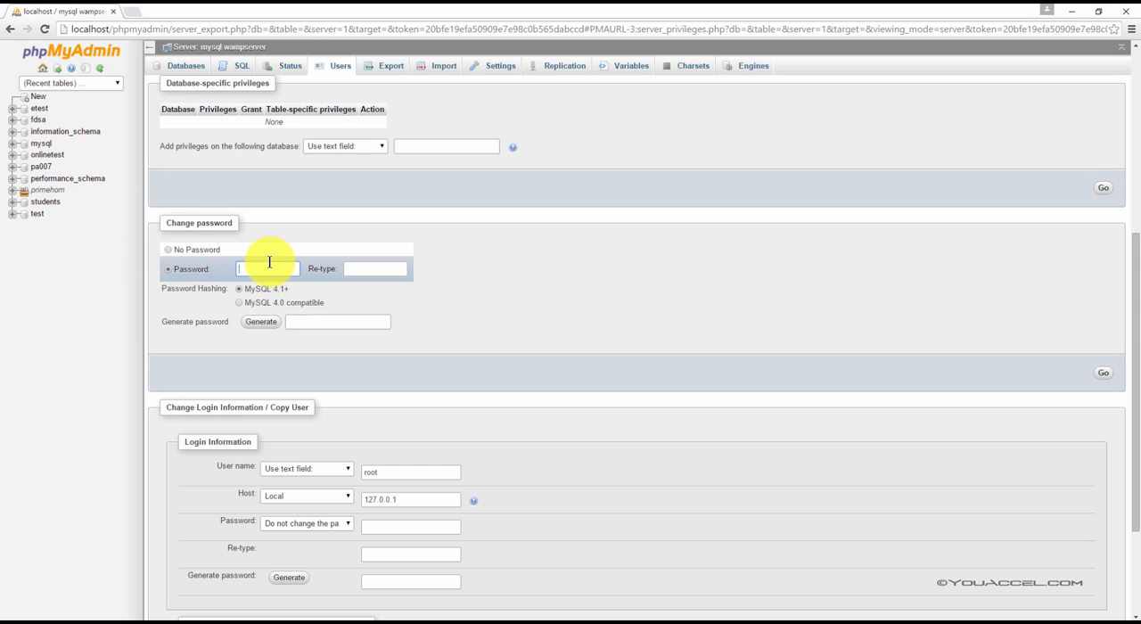
text(*****)
key(Tab)
text(*****)
click(1102, 374)
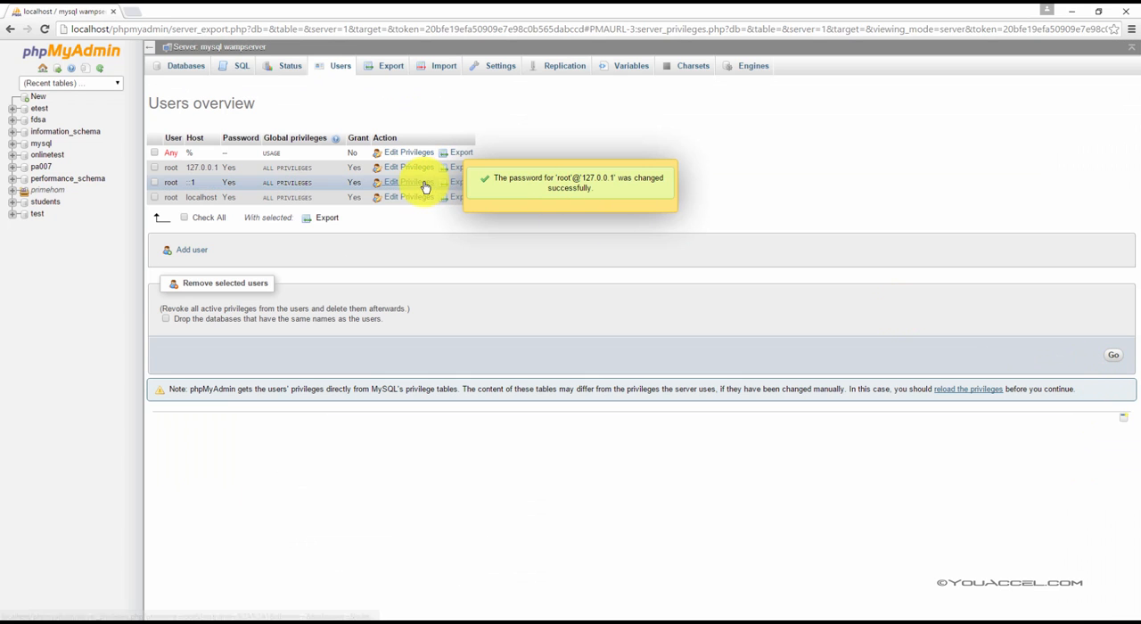
Step: Change the password of the root user on host ::1 by entering and confirming the new password
click(412, 185)
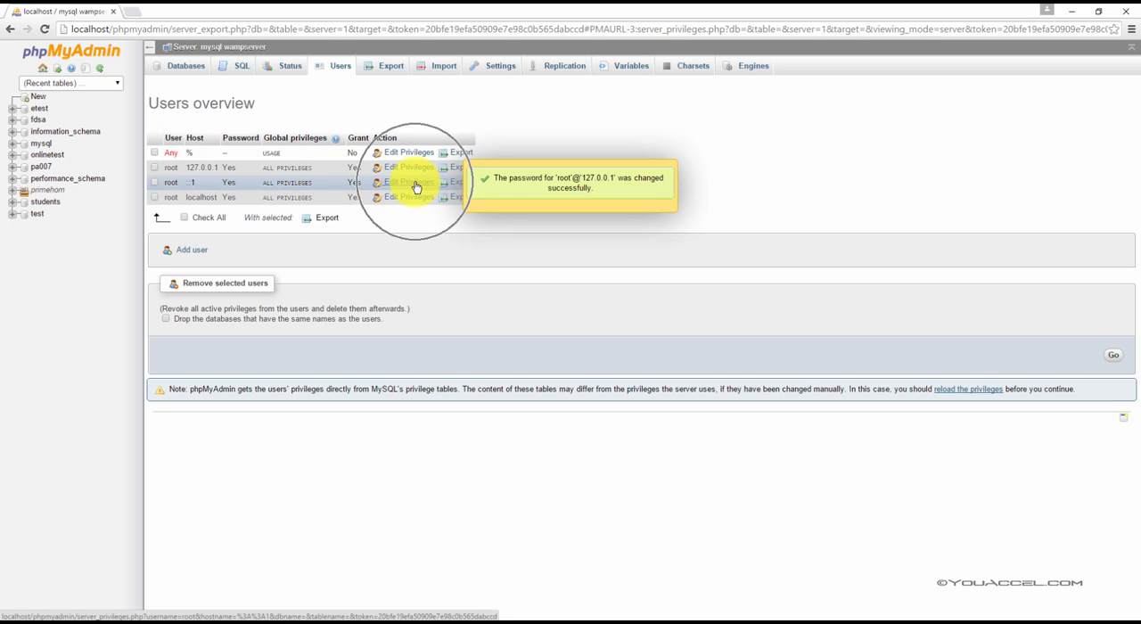
click(407, 184)
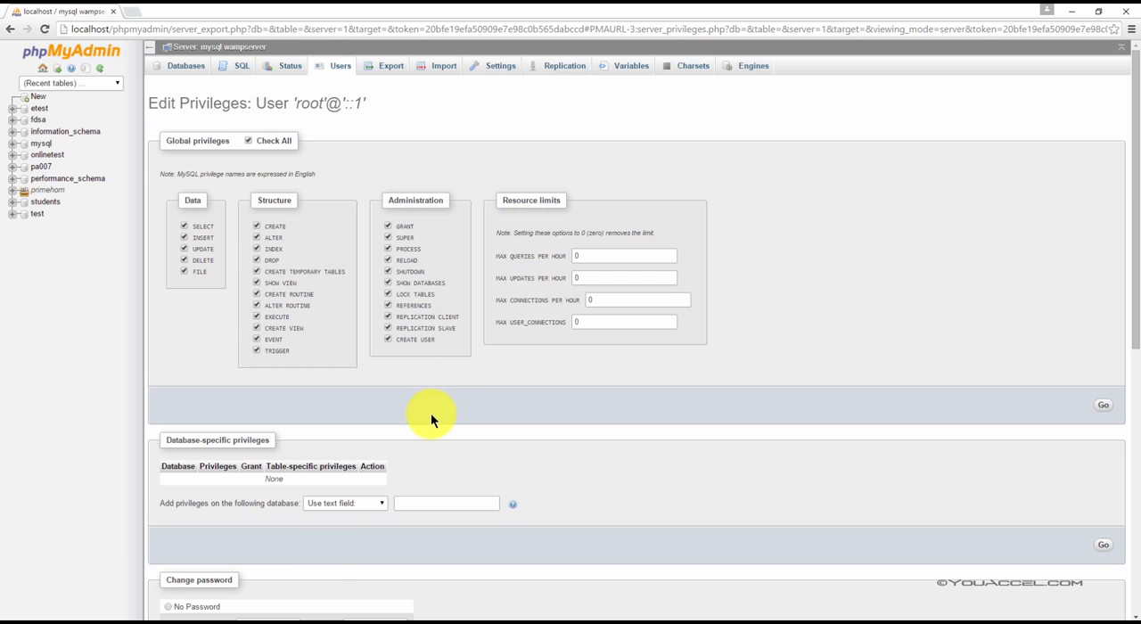
scroll(431, 412, down, 5)
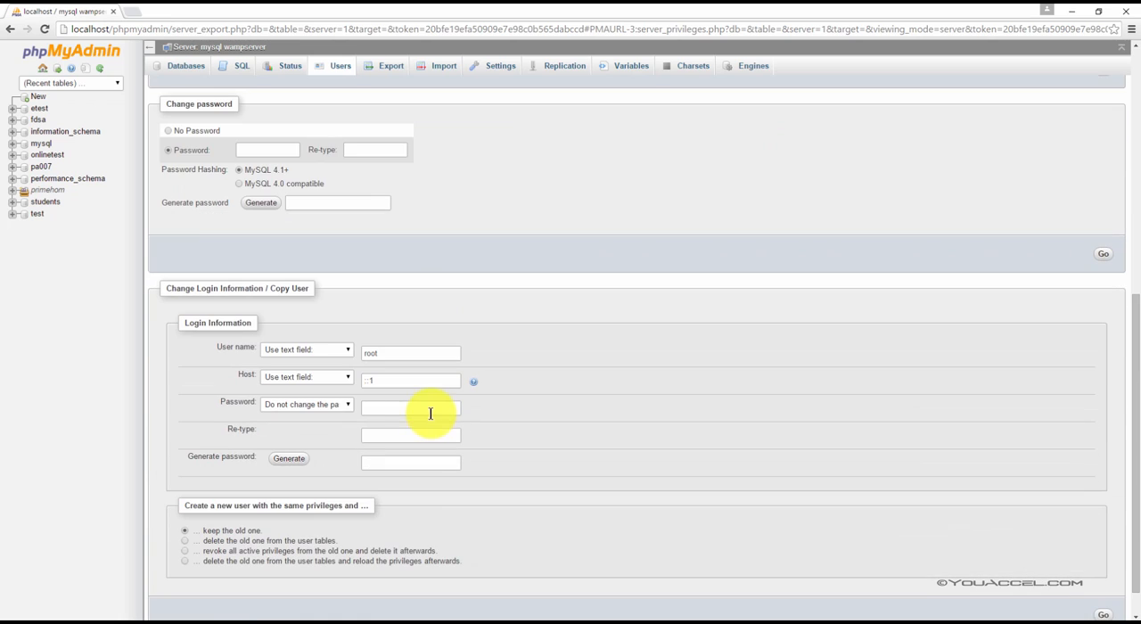
click(271, 151)
text(•••••)
click(388, 150)
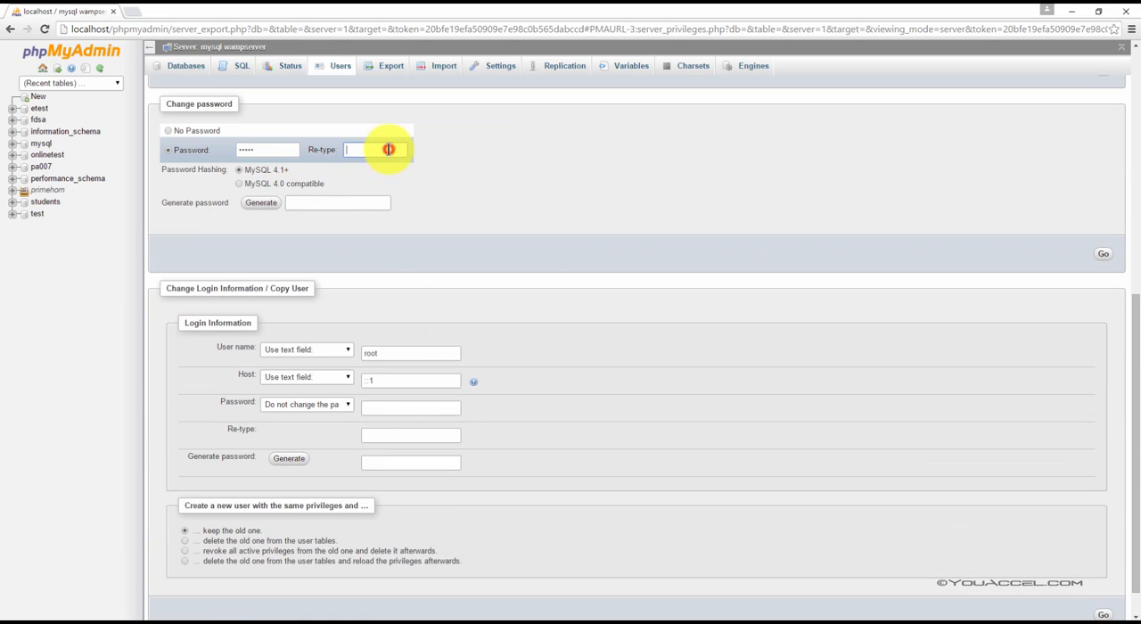
text(•••••)
click(1102, 258)
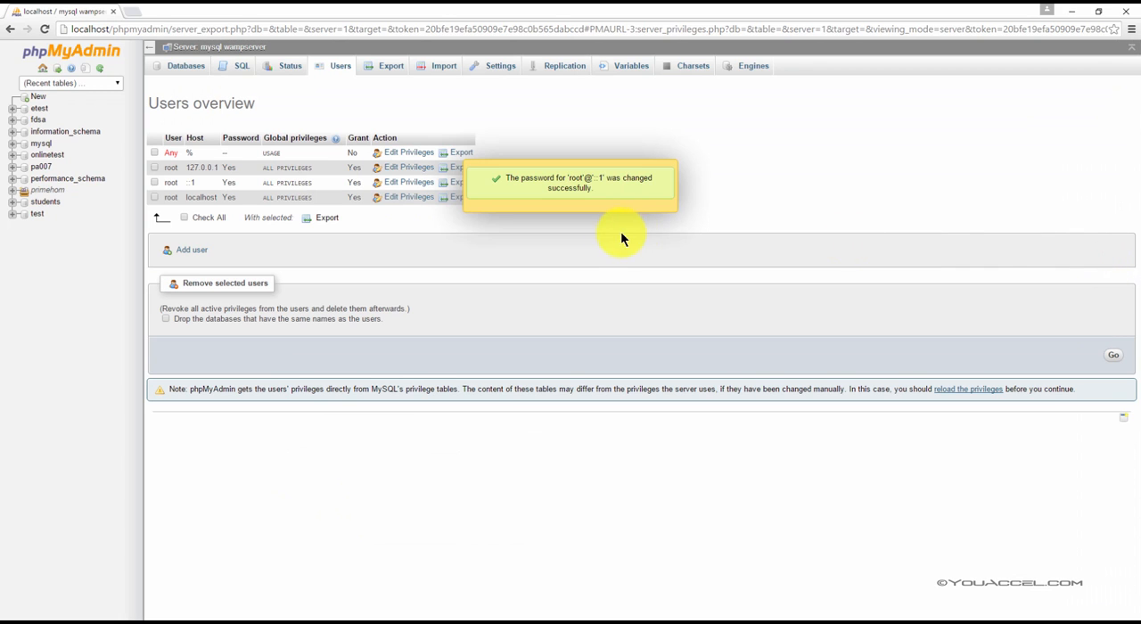
Step: Change the password of the root user on host localhost by entering and confirming the new password
click(410, 197)
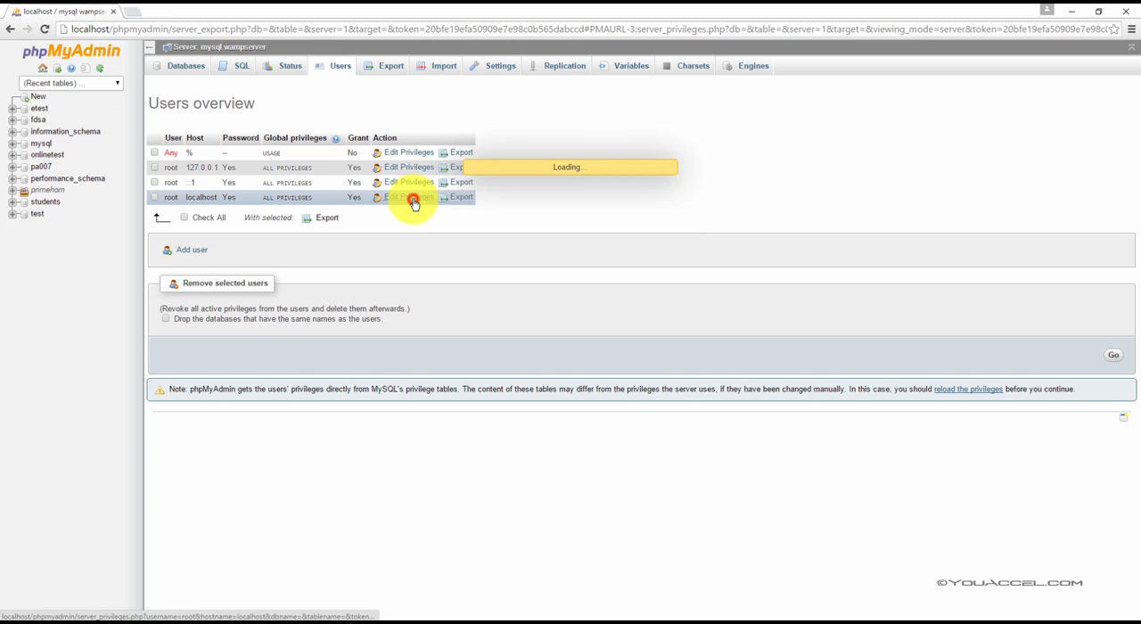
scroll(347, 337, down, 5)
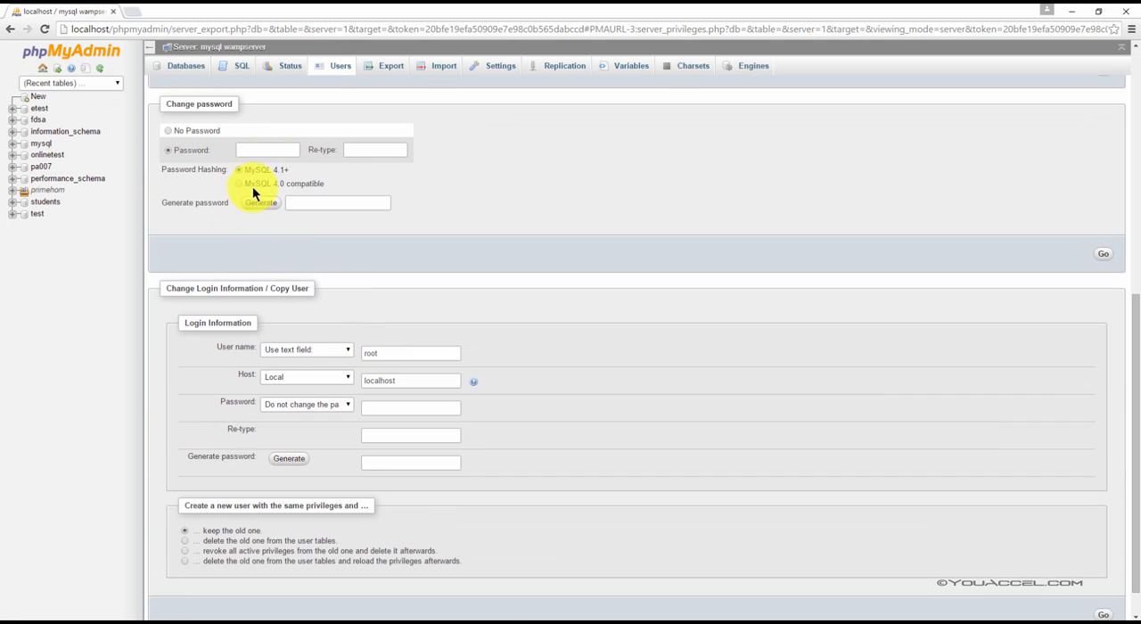
click(267, 149)
text(ro•••)
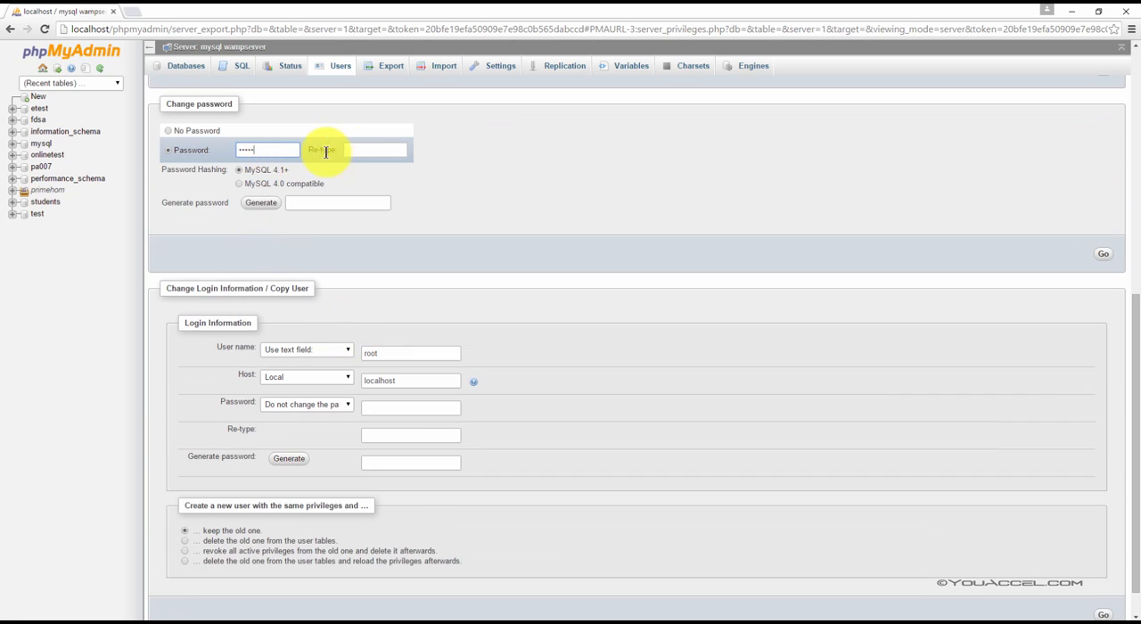
click(372, 154)
text(••••)
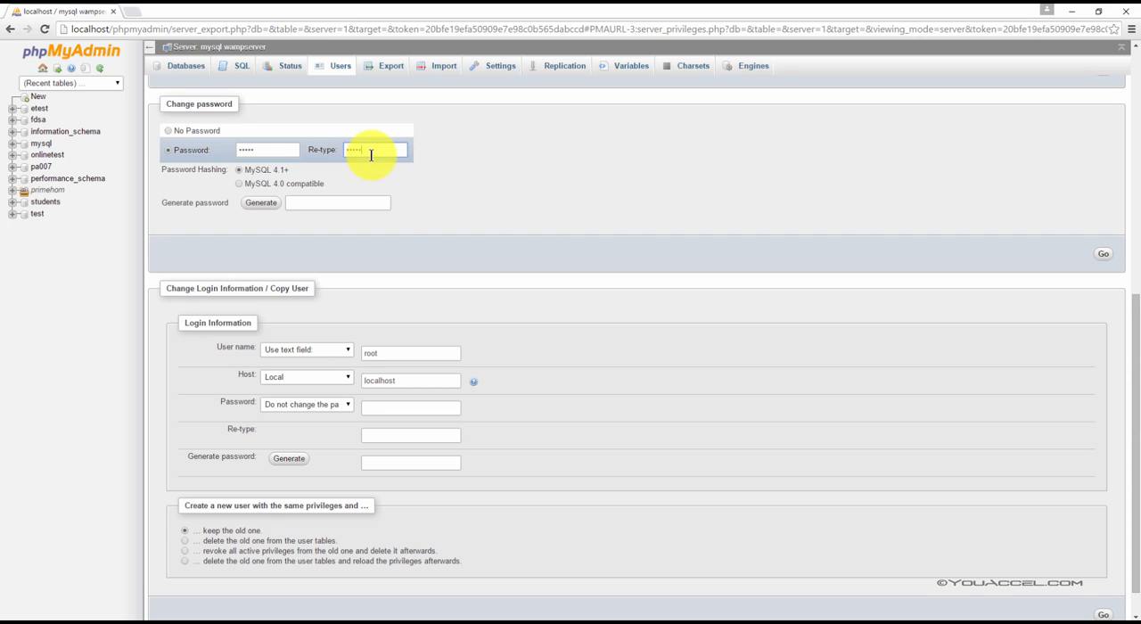
text(•)
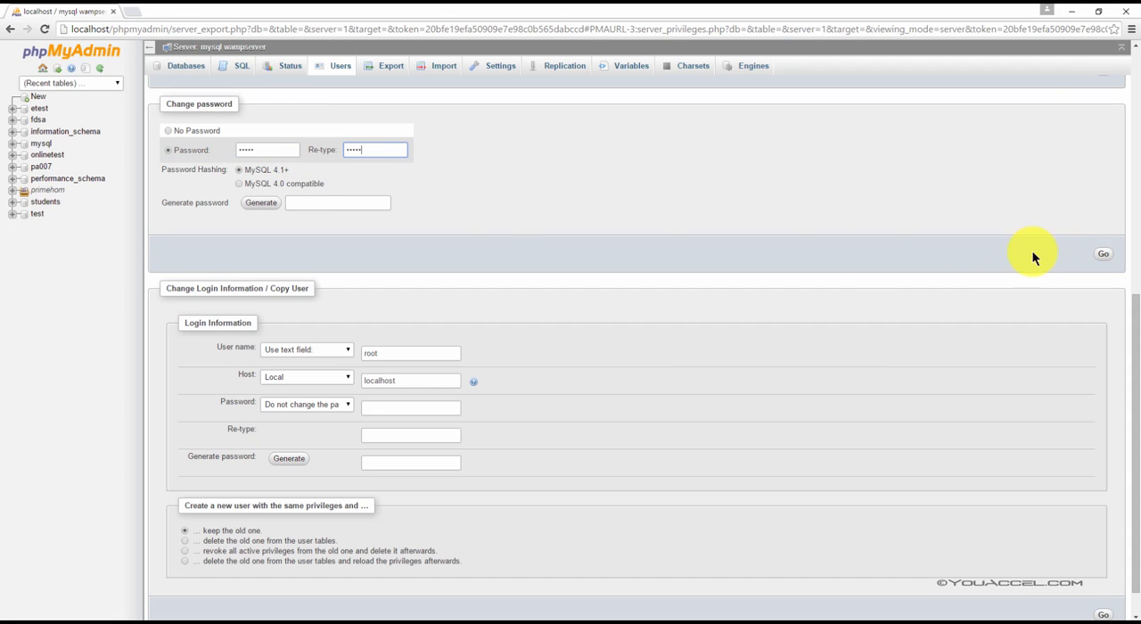
click(1112, 254)
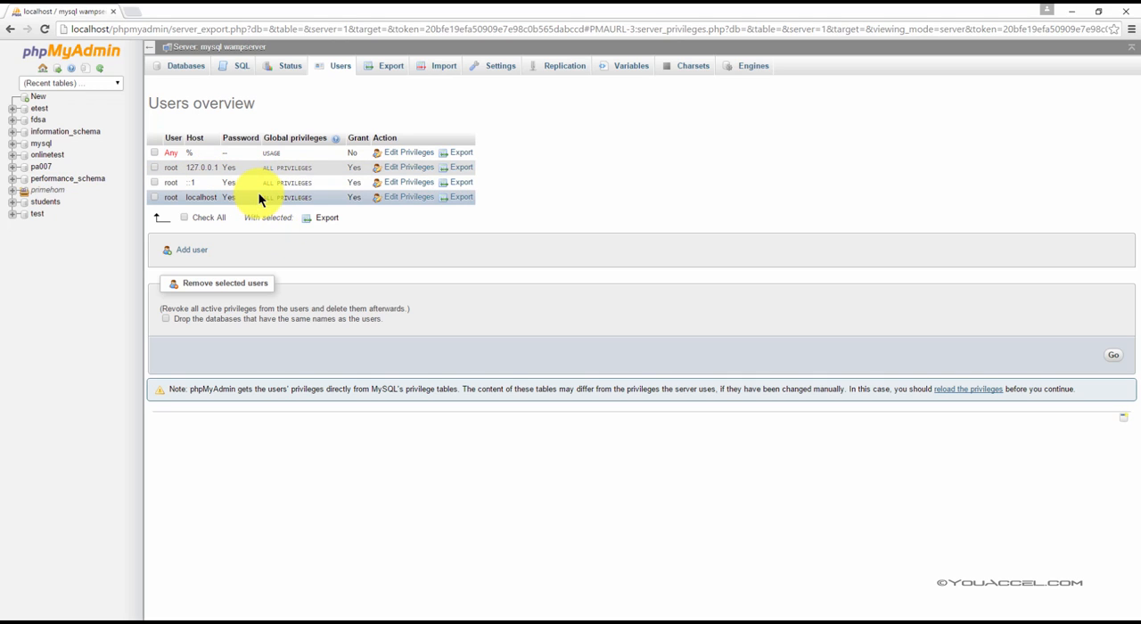
Step: Open the server export page to test access with the changed root password, read MySQL's response, and retry connecting
click(389, 70)
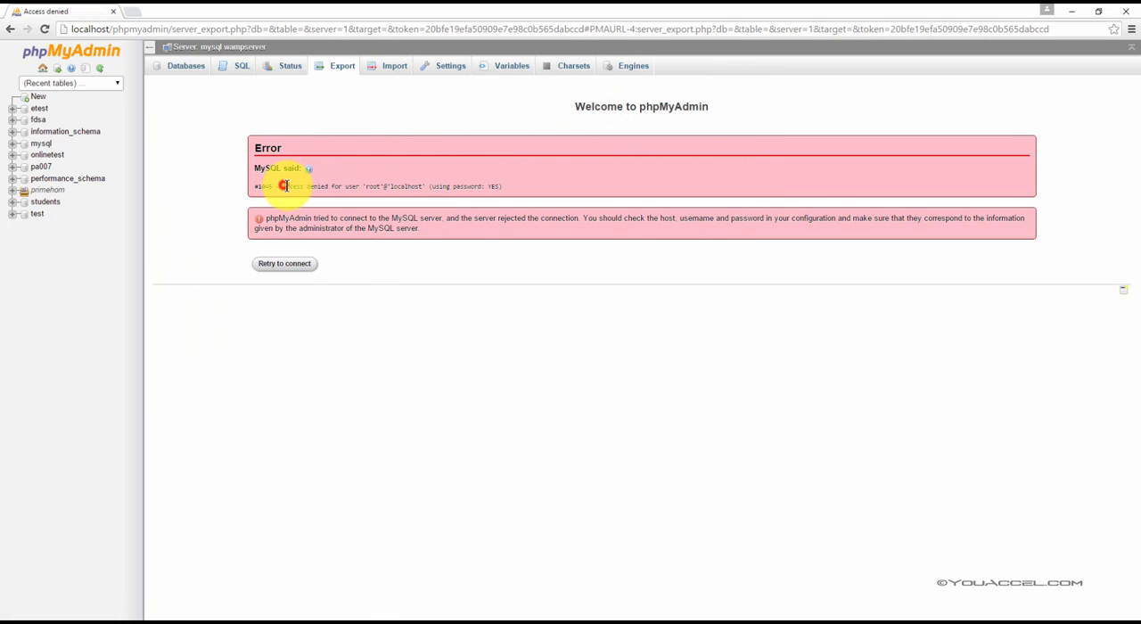
drag(284, 187, 377, 187)
click(384, 190)
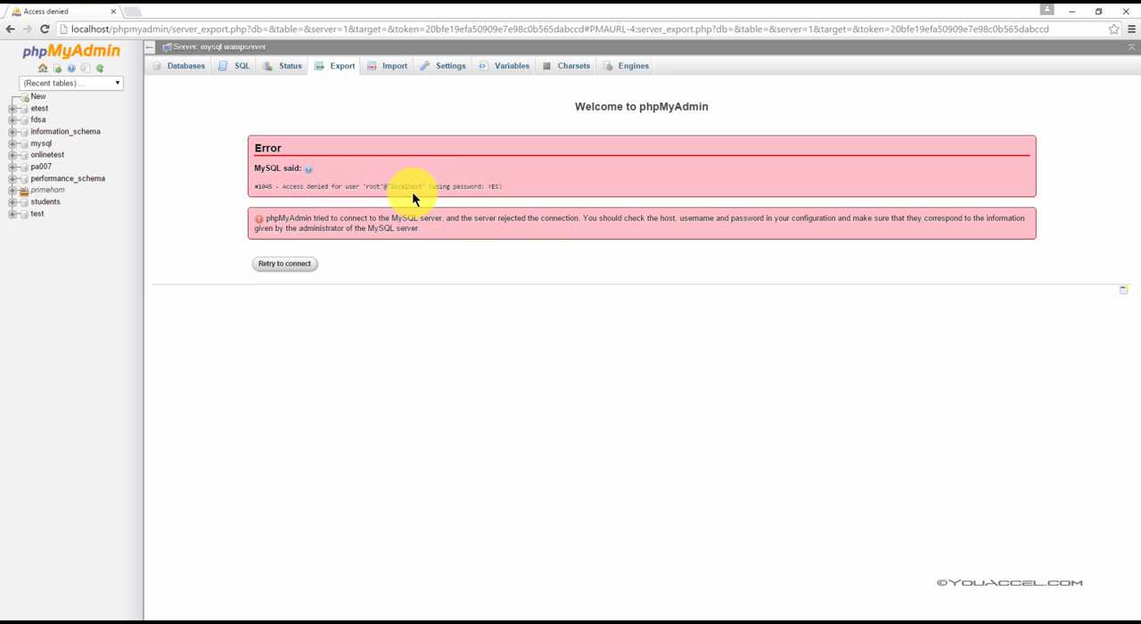
drag(423, 186, 379, 185)
click(565, 179)
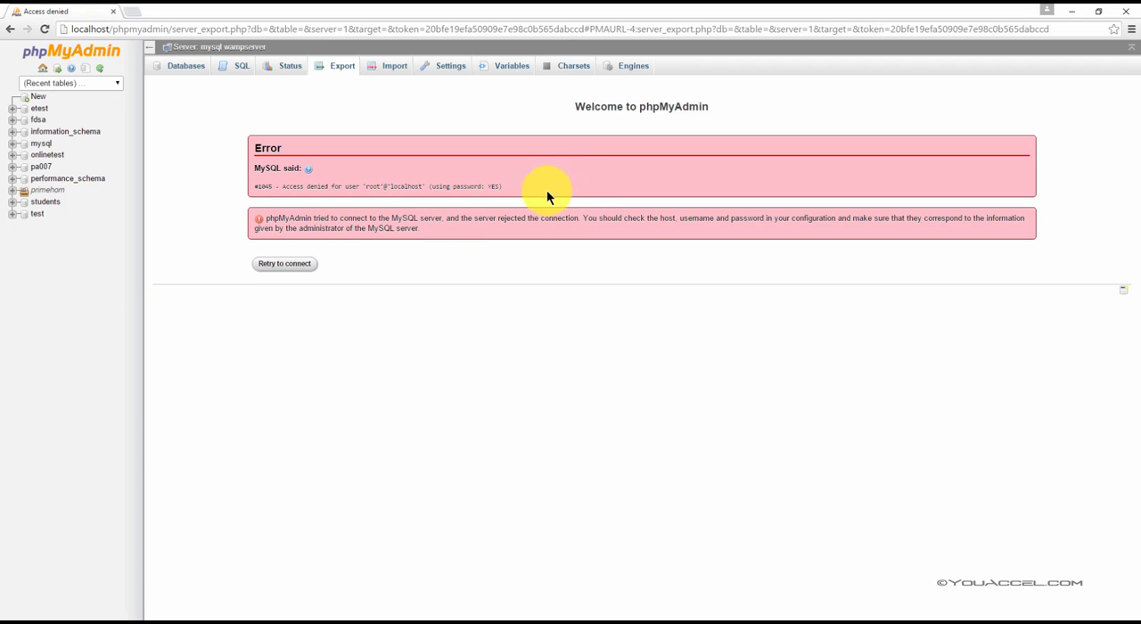
click(391, 281)
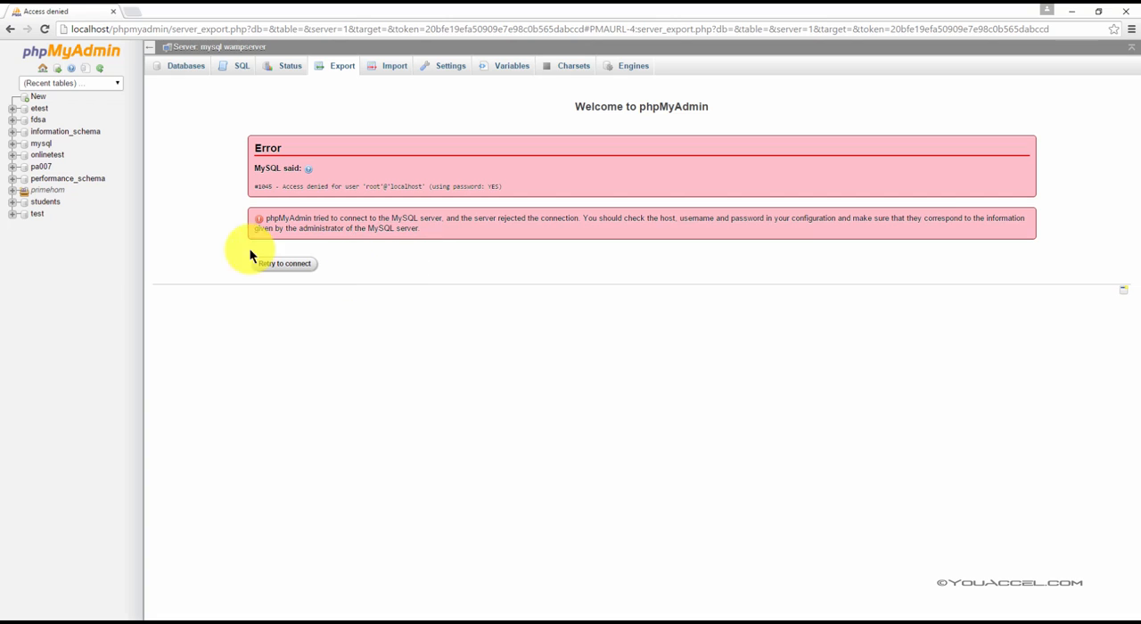
click(298, 267)
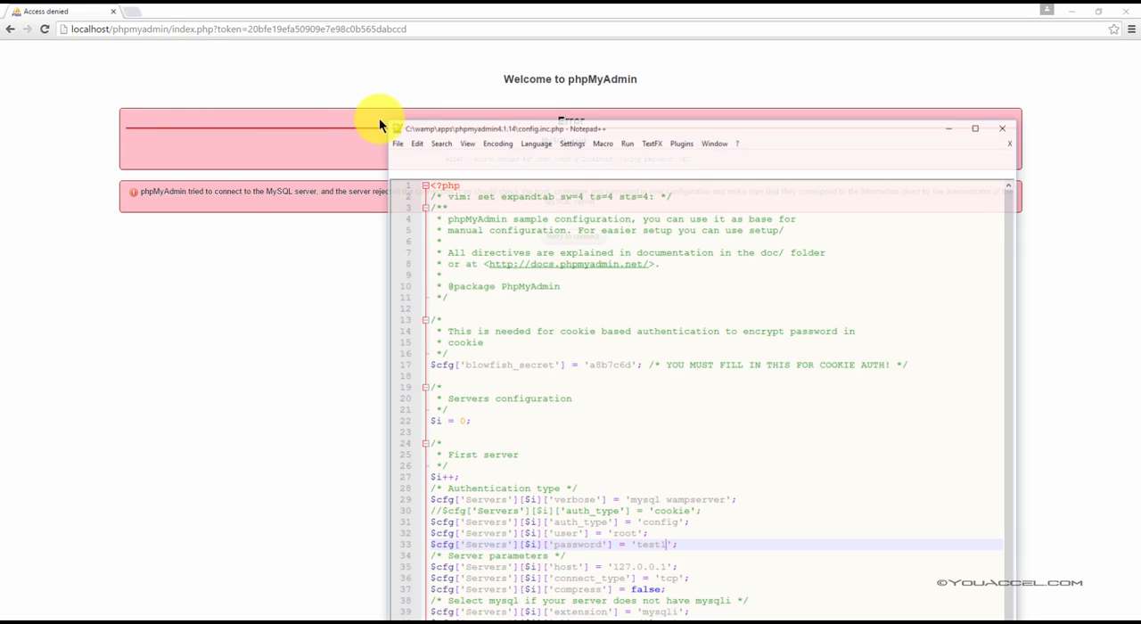
Step: Update the first server's password value in config.inc.php to the new root password and save the file
drag(638, 133, 501, 65)
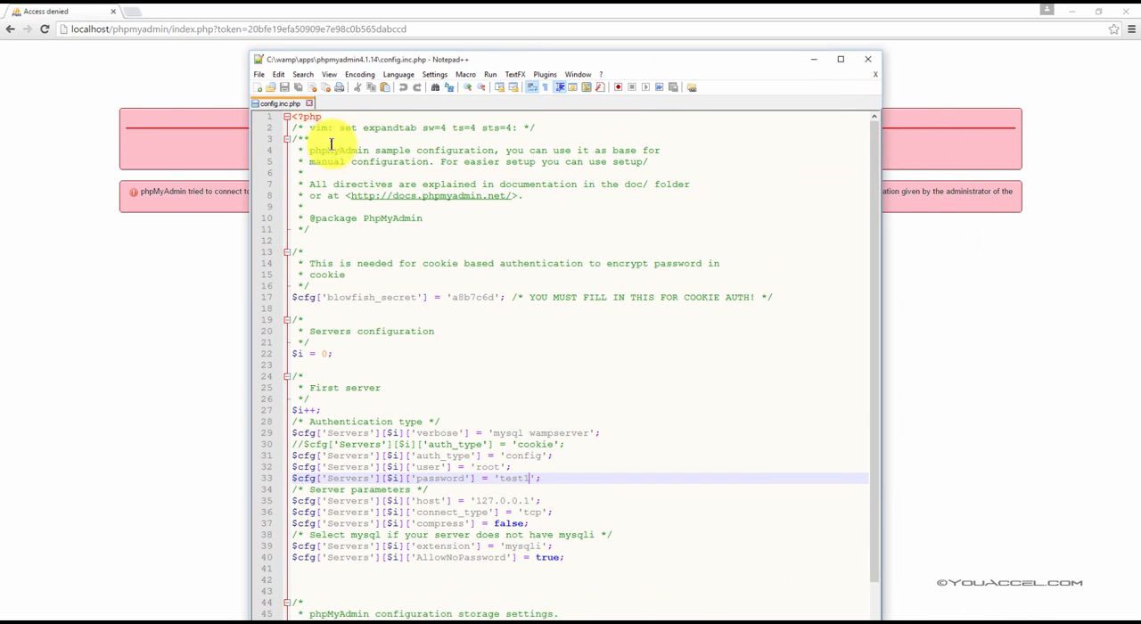
click(301, 116)
scroll(319, 157, down, 2)
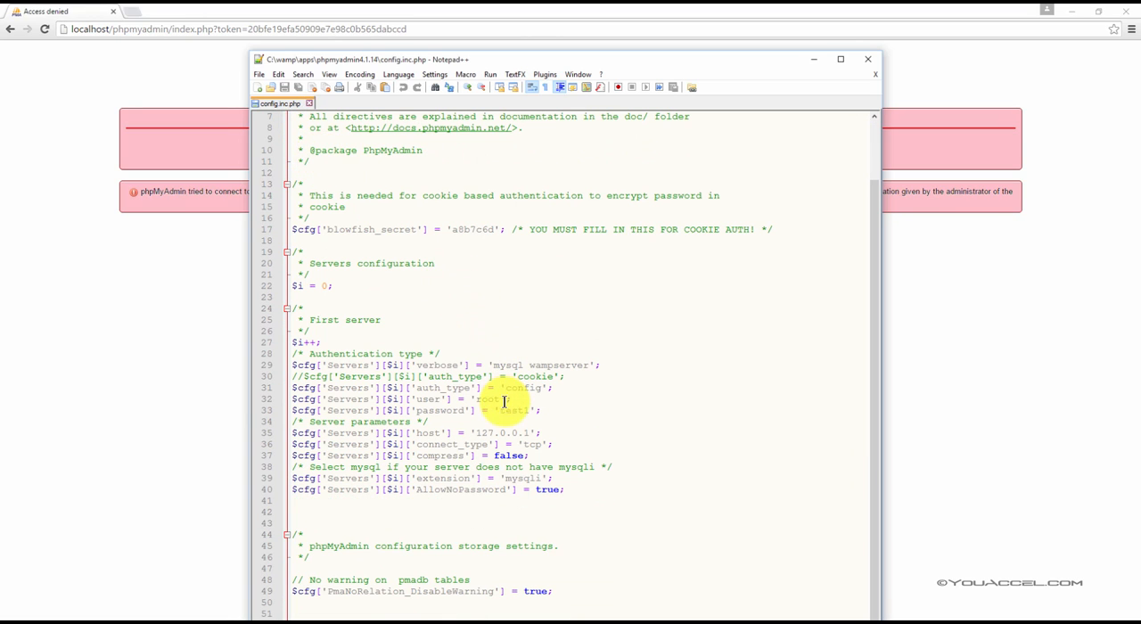
click(265, 412)
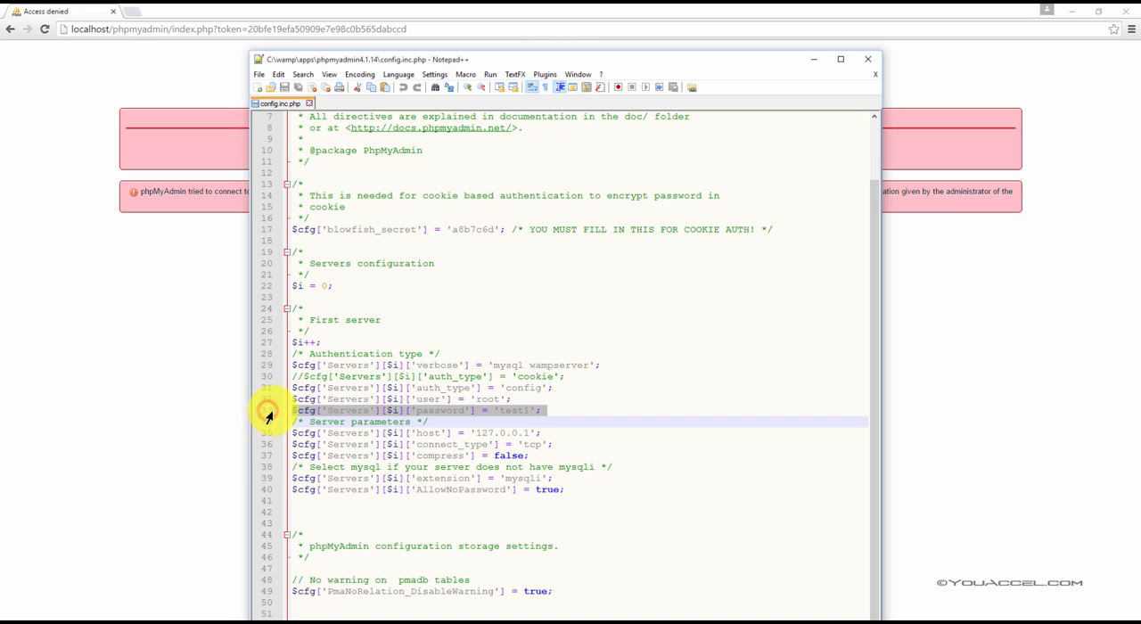
click(265, 415)
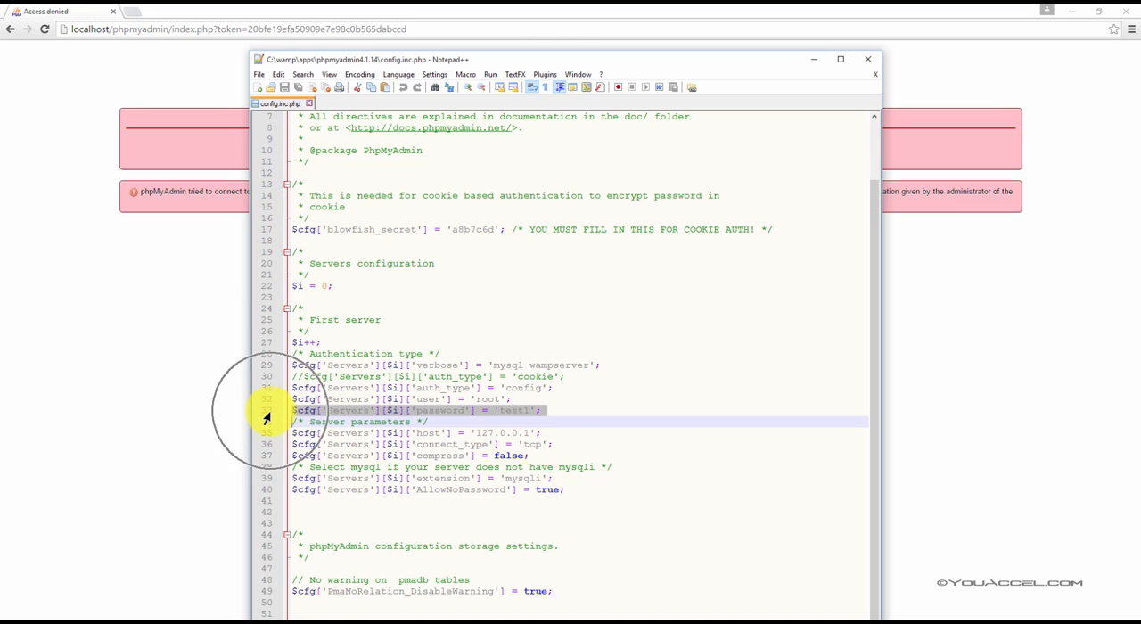
click(490, 417)
click(491, 408)
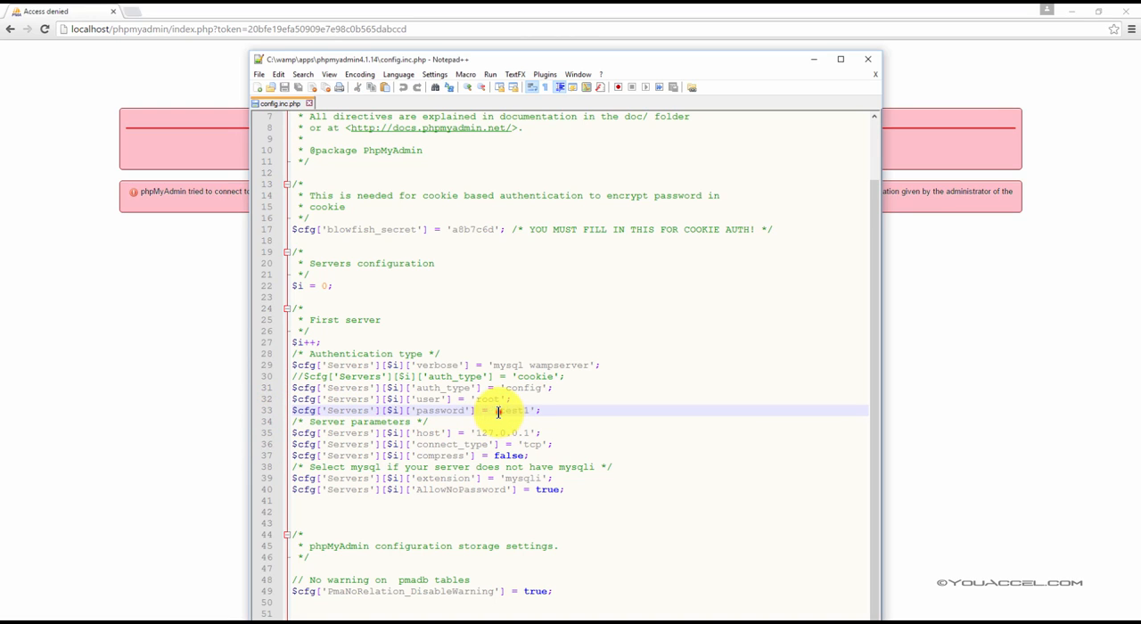
drag(498, 410, 527, 411)
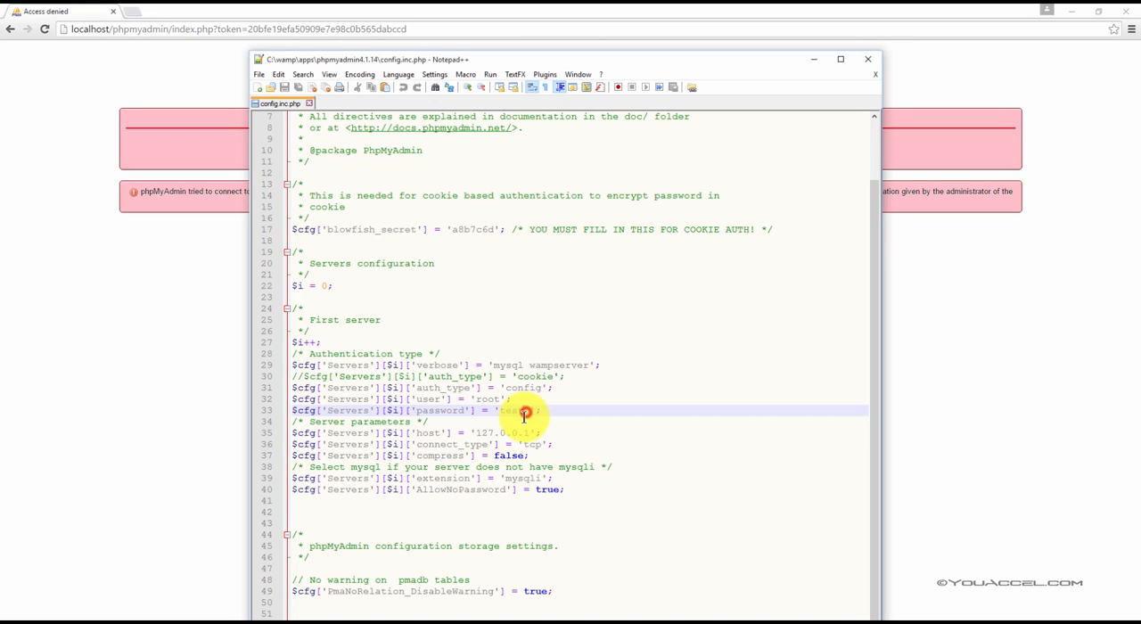
click(527, 411)
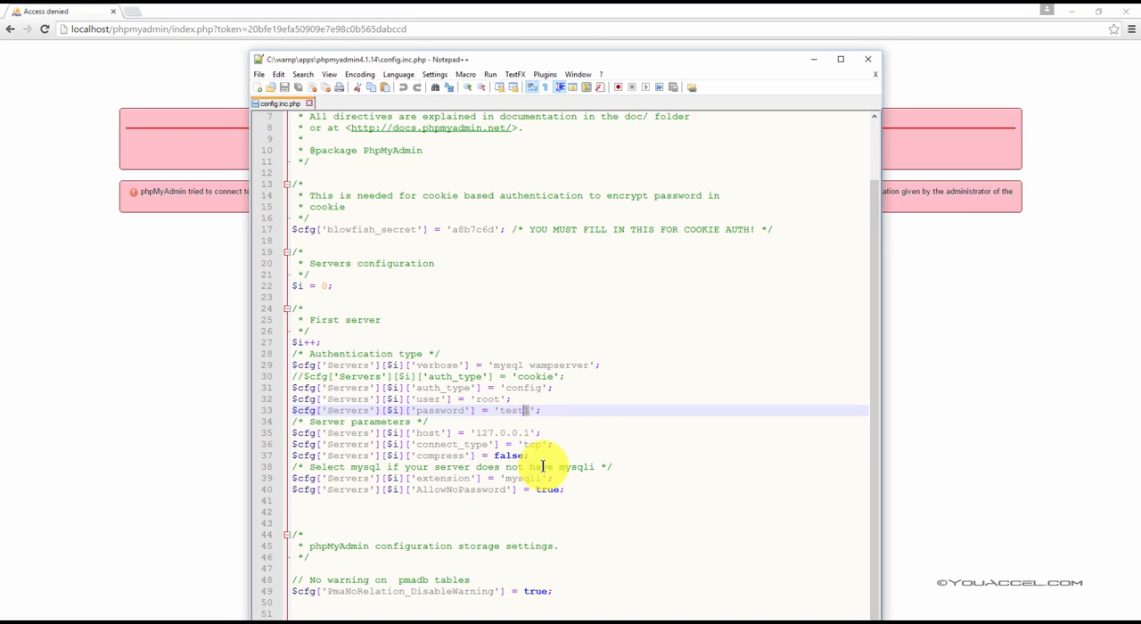
key(BackSpace)
text(2)
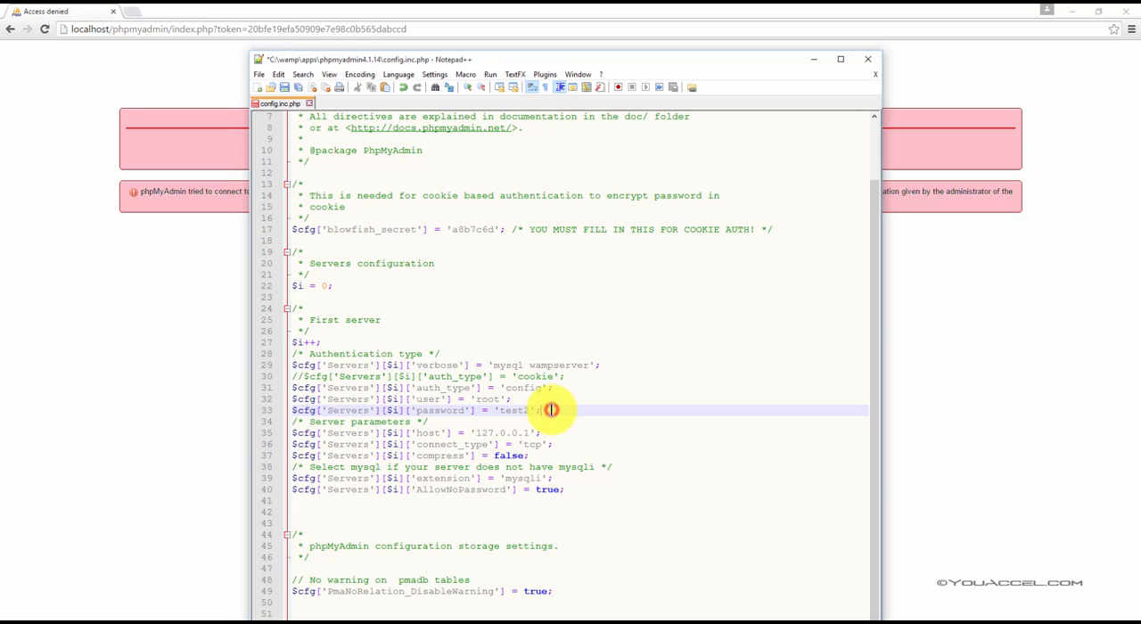
click(268, 75)
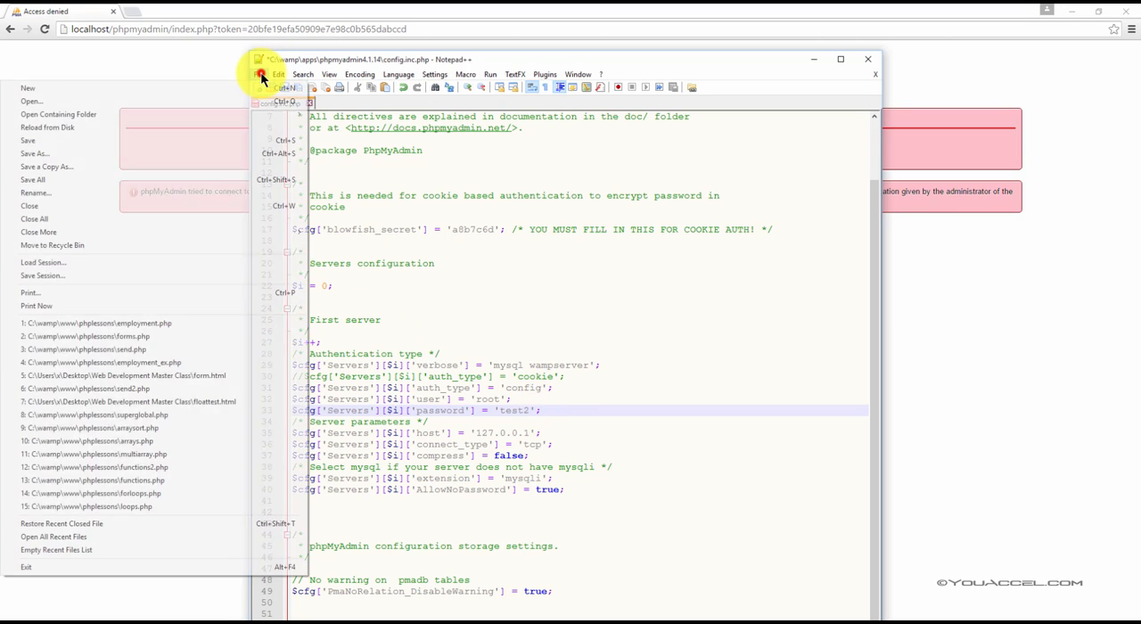
click(299, 141)
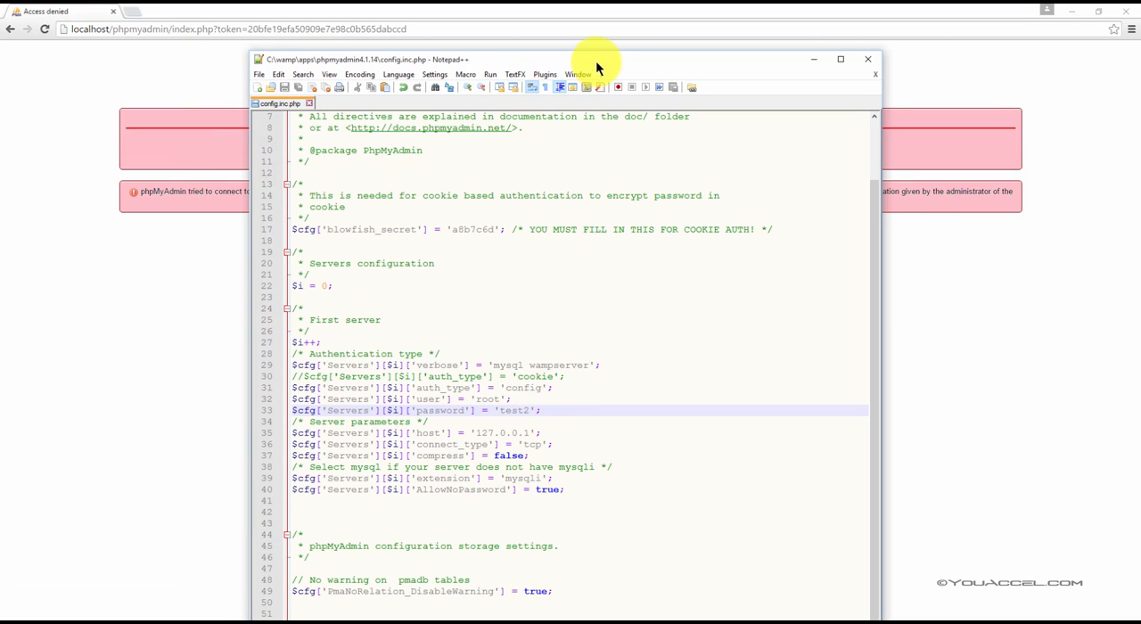
Step: Move the config editor window out of the way and reload phpMyAdmin in the browser
drag(596, 60, 0, 64)
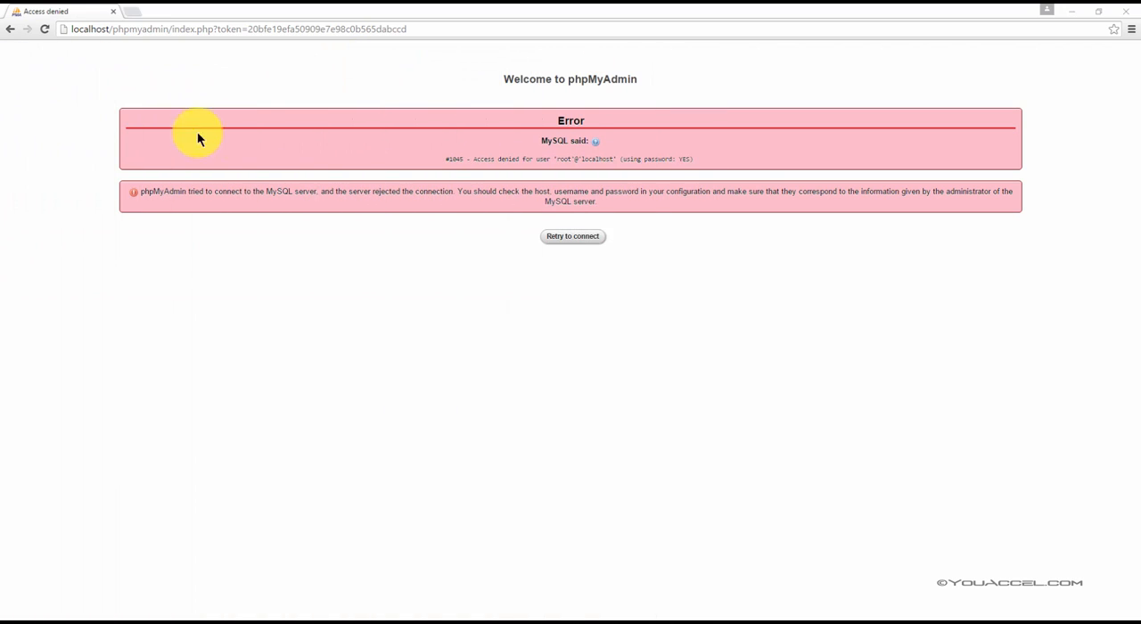
click(45, 29)
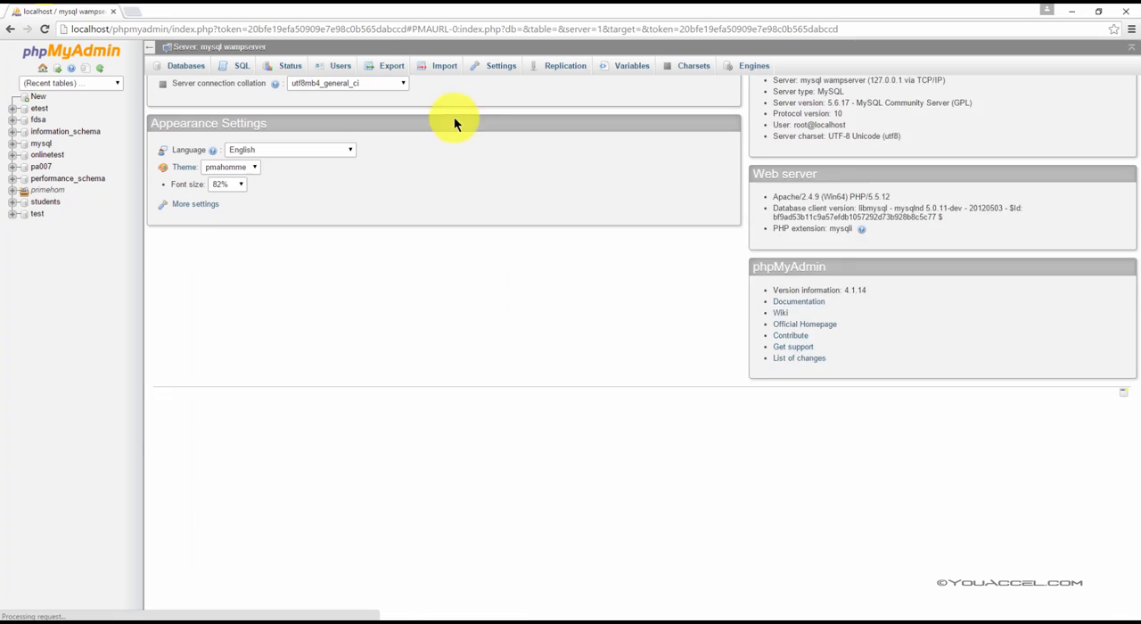